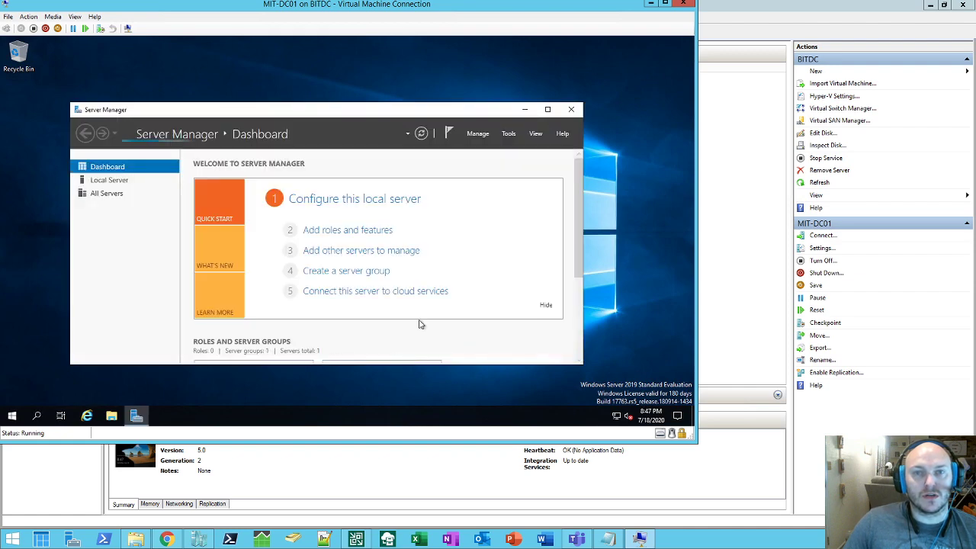
Maximize Server Manager and start adding roles and features, choosing MIT-DC01 from the server pool as the destination server.
{"action": "left_click", "coordinate": [547, 110]}
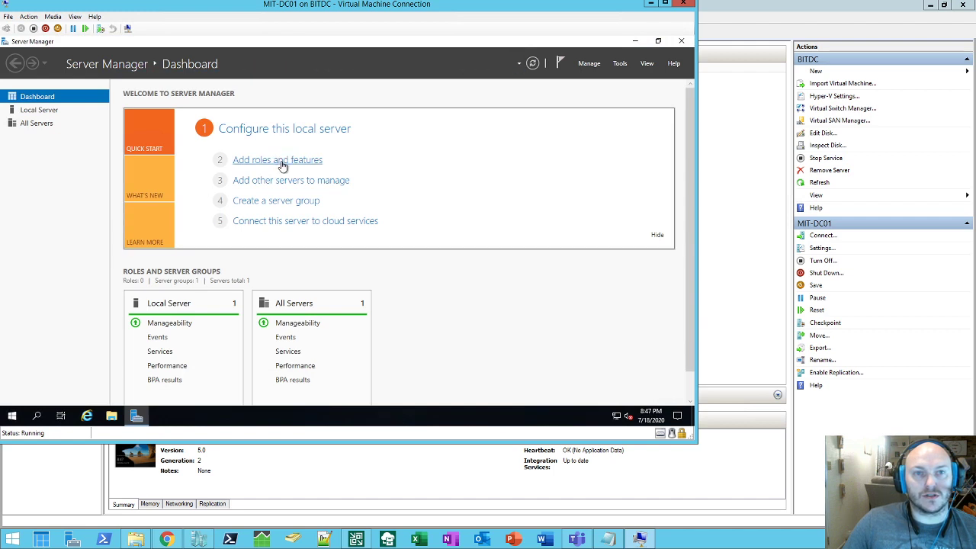
{"action": "left_click", "coordinate": [282, 163]}
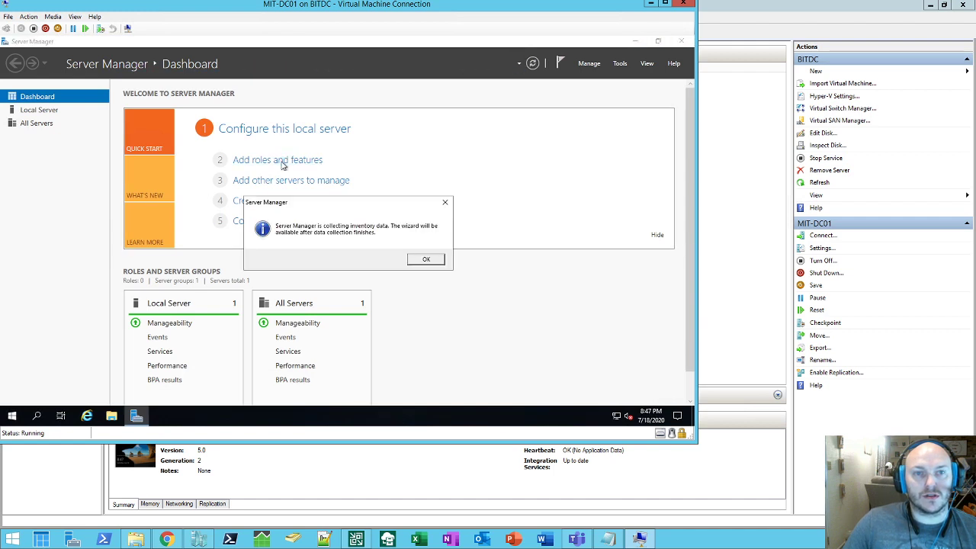
{"action": "left_click", "coordinate": [426, 260]}
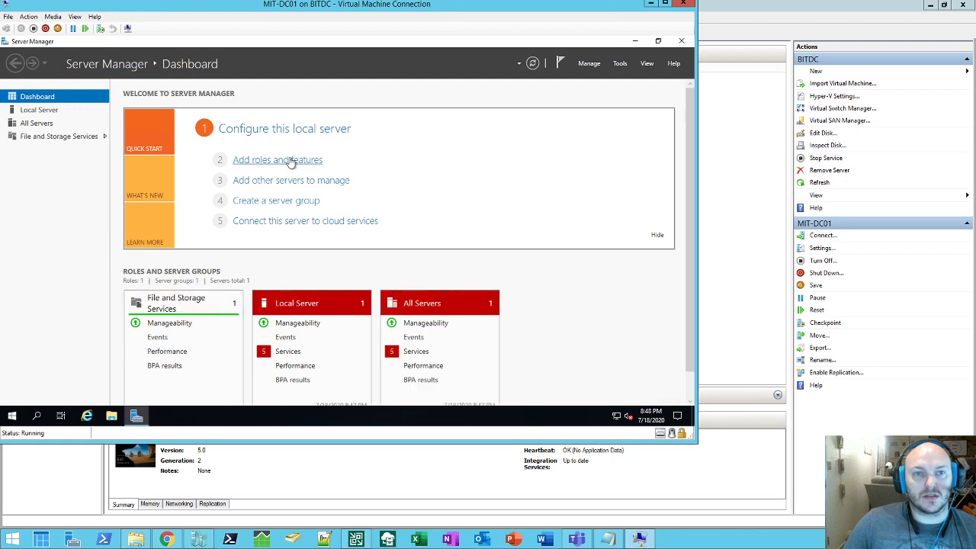
{"action": "left_click", "coordinate": [290, 161]}
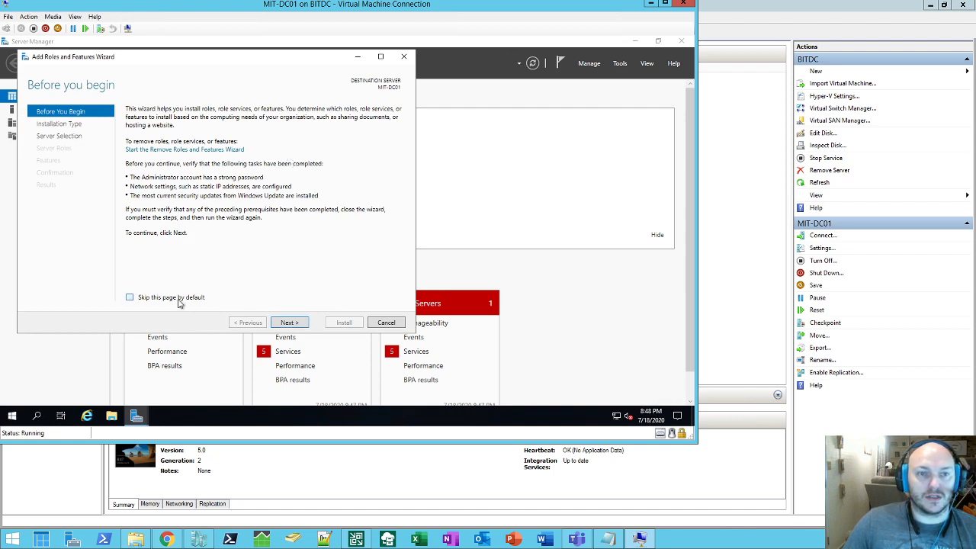
{"action": "left_click", "coordinate": [285, 325]}
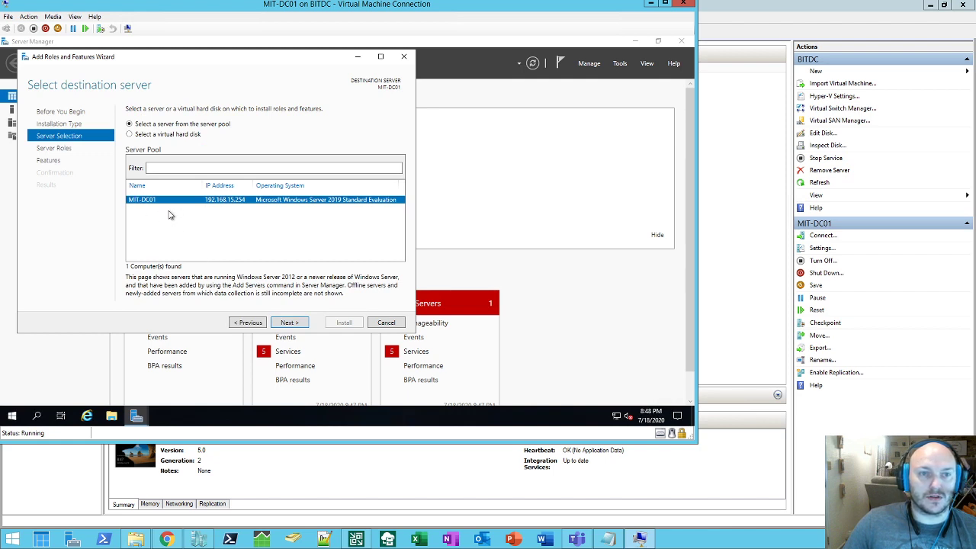
{"action": "left_click", "coordinate": [290, 323]}
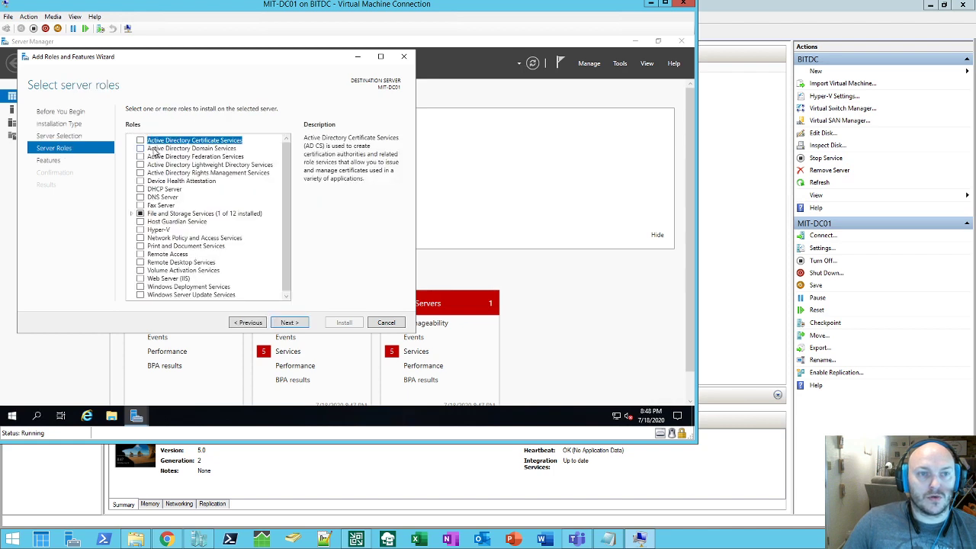
Select the Active Directory Domain Services and DNS Server roles, adding the features required for them.
{"action": "left_click", "coordinate": [140, 148]}
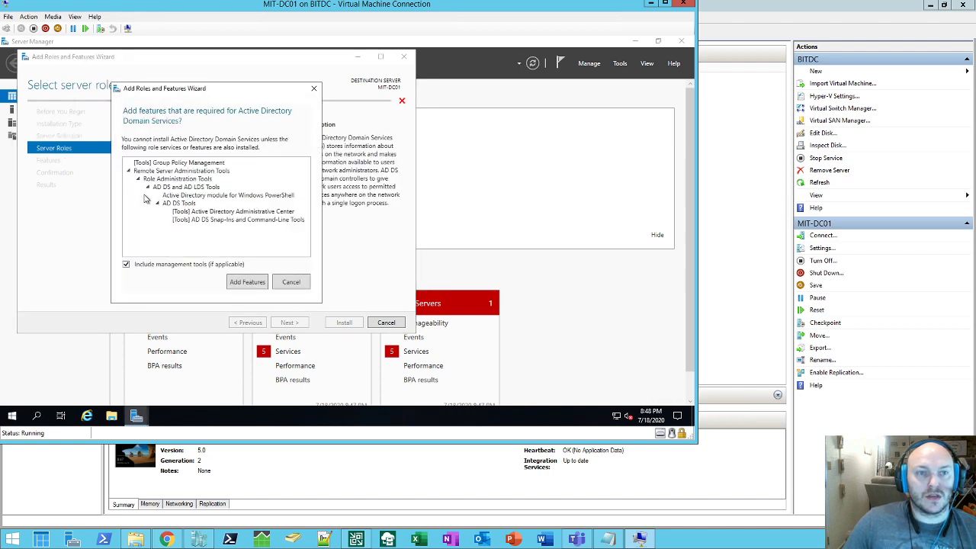
{"action": "left_click", "coordinate": [245, 282]}
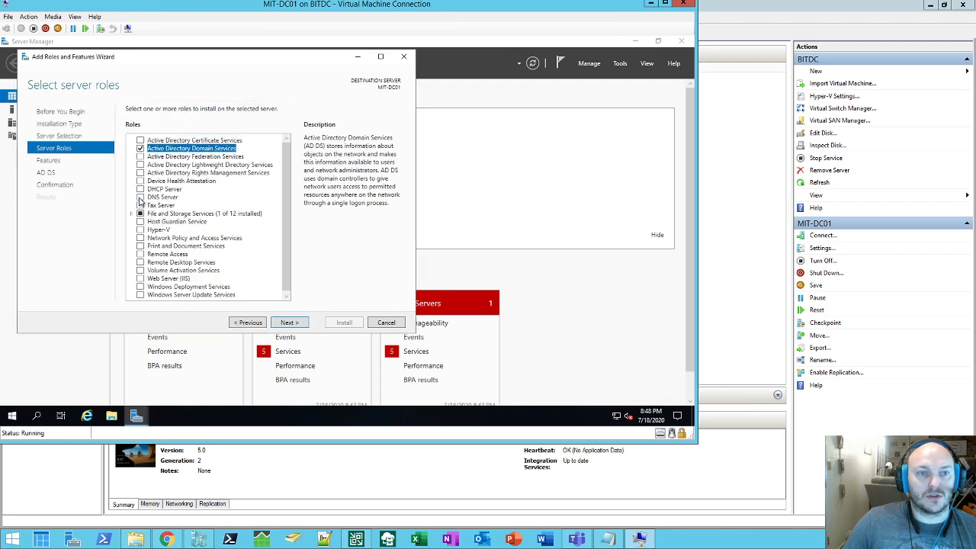
{"action": "left_click", "coordinate": [140, 198]}
{"action": "left_click", "coordinate": [247, 277]}
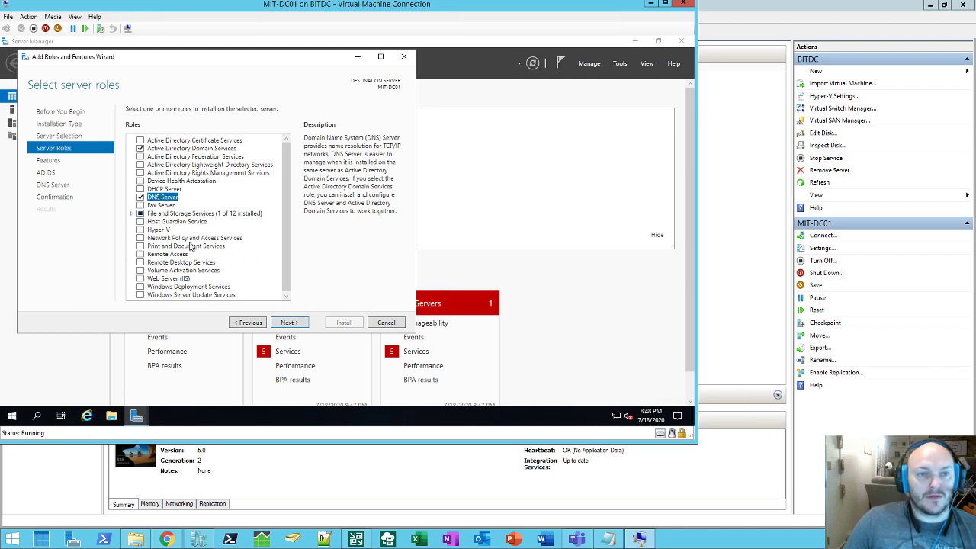
{"action": "left_click", "coordinate": [291, 322]}
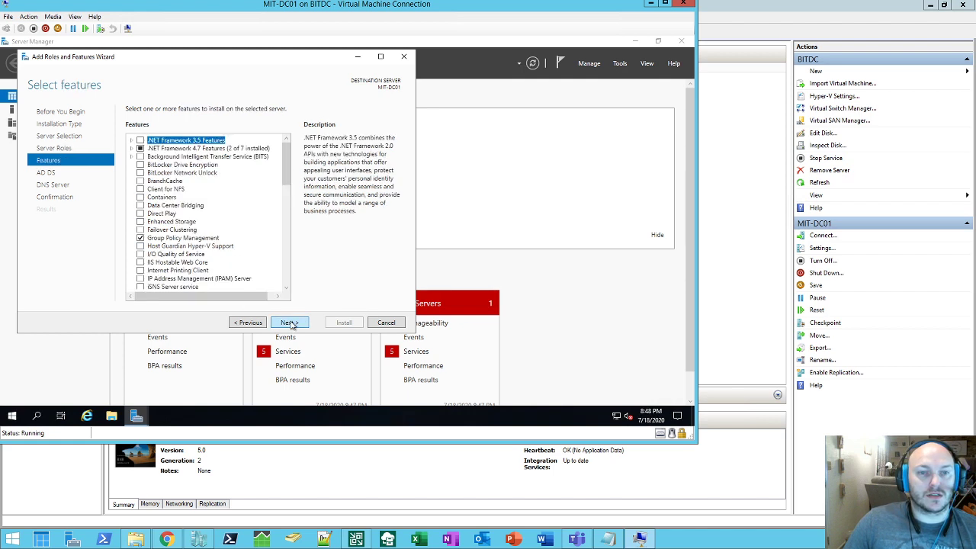
Accept the default features and install the chosen roles with automatic restart of the destination server if required.
{"action": "left_click", "coordinate": [290, 322]}
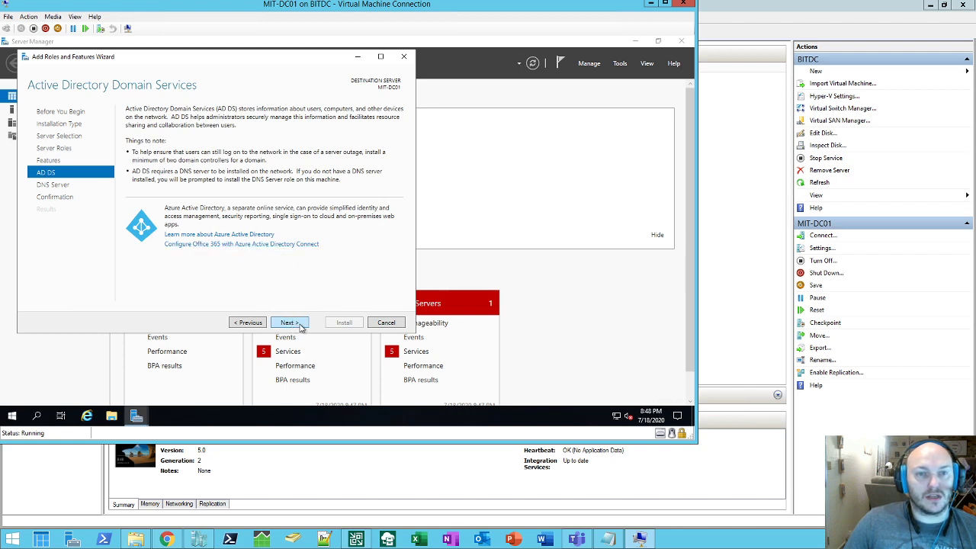
{"action": "left_click", "coordinate": [290, 323]}
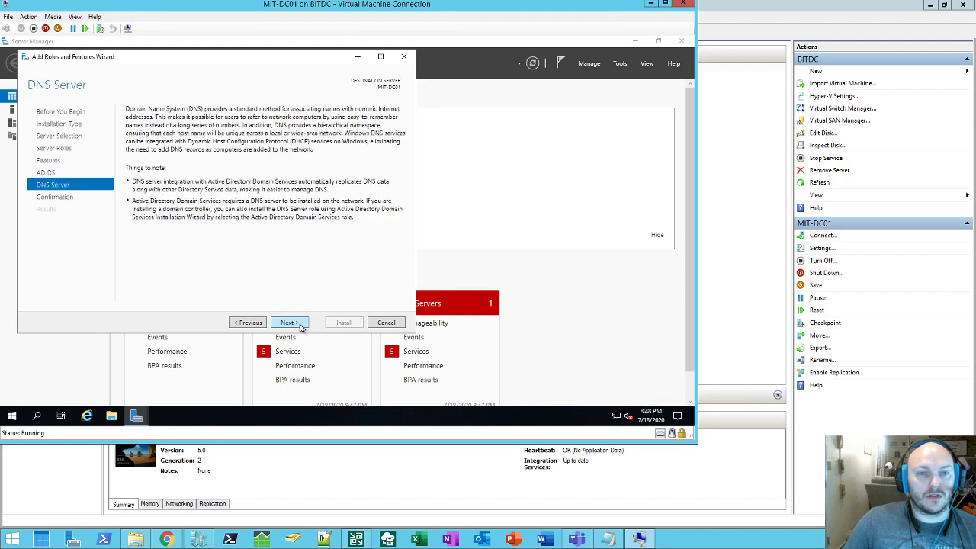
{"action": "left_click", "coordinate": [298, 324]}
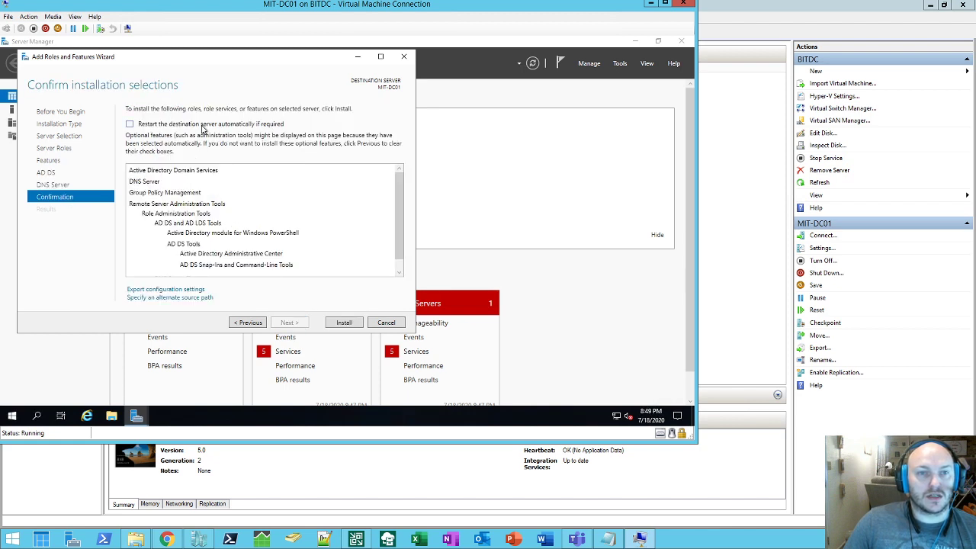
{"action": "left_click", "coordinate": [130, 123]}
{"action": "left_click", "coordinate": [373, 261]}
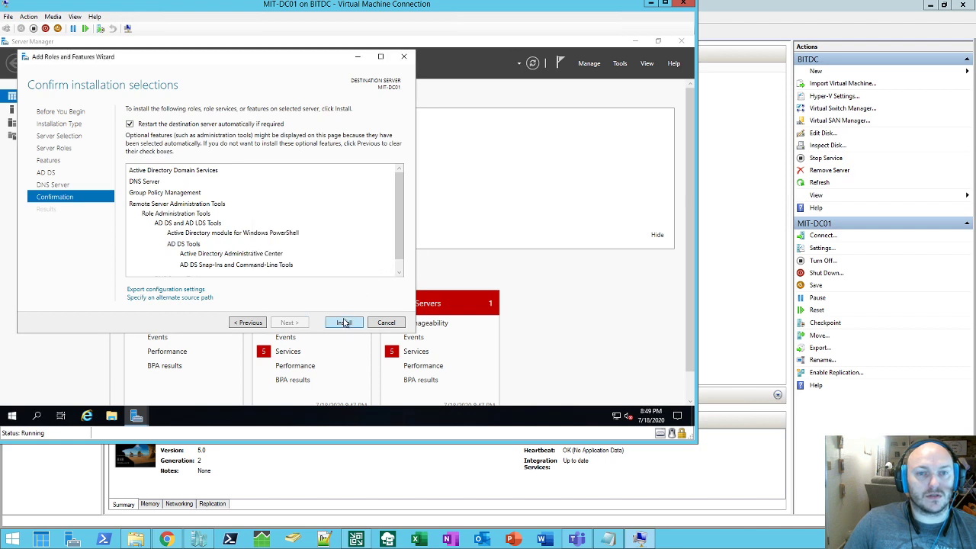
{"action": "key", "text": "Return"}
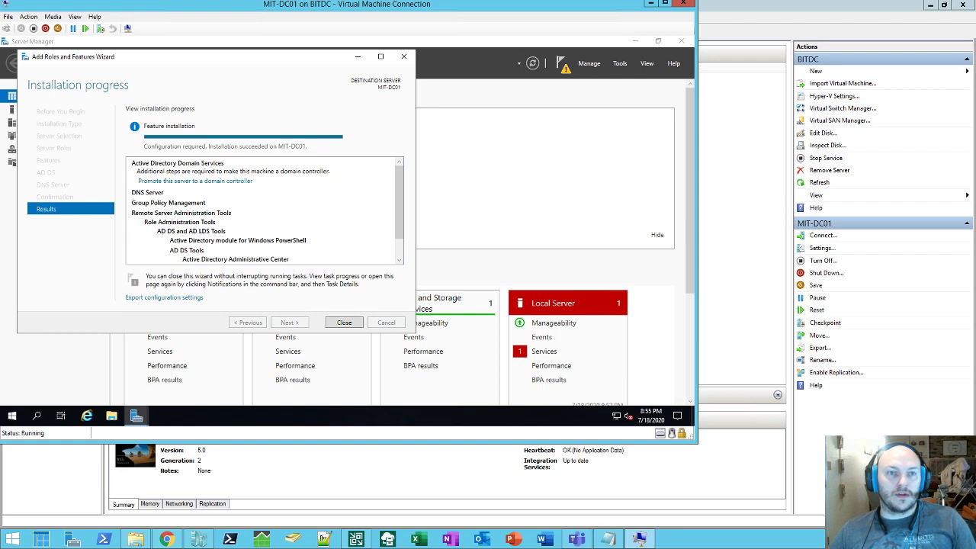
Begin promoting the server to a domain controller in a new forest with the root domain name MIT.local.
{"action": "left_click", "coordinate": [203, 182]}
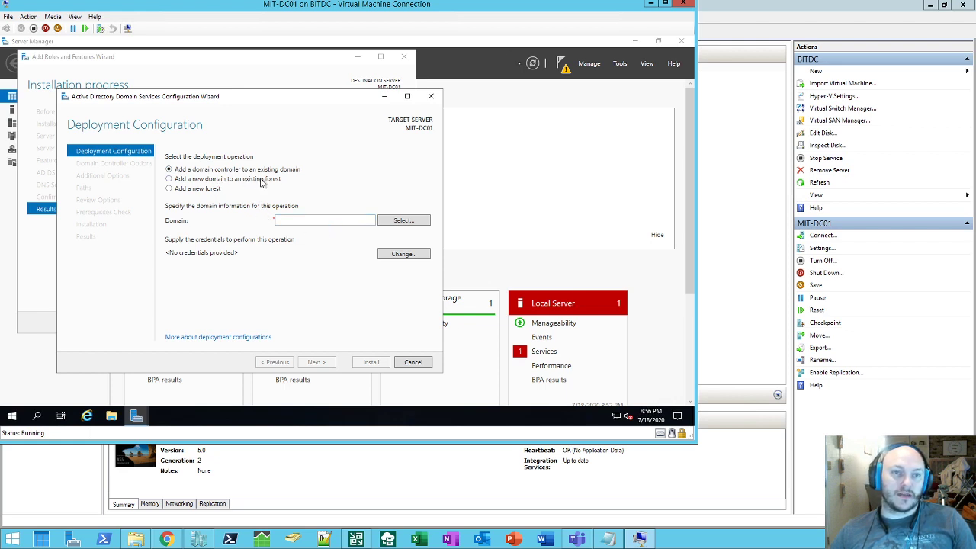
{"action": "left_click", "coordinate": [208, 190]}
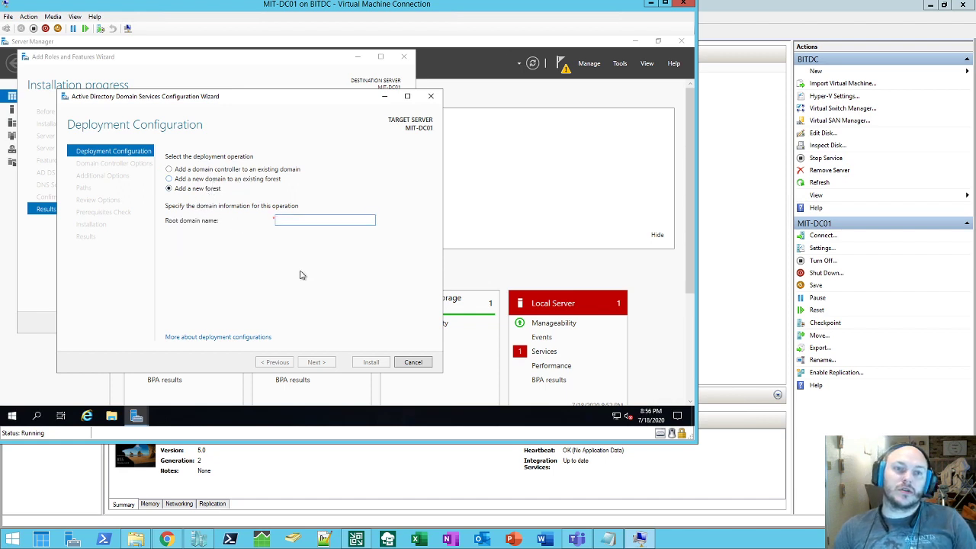
{"action": "type", "text": "MIT.local"}
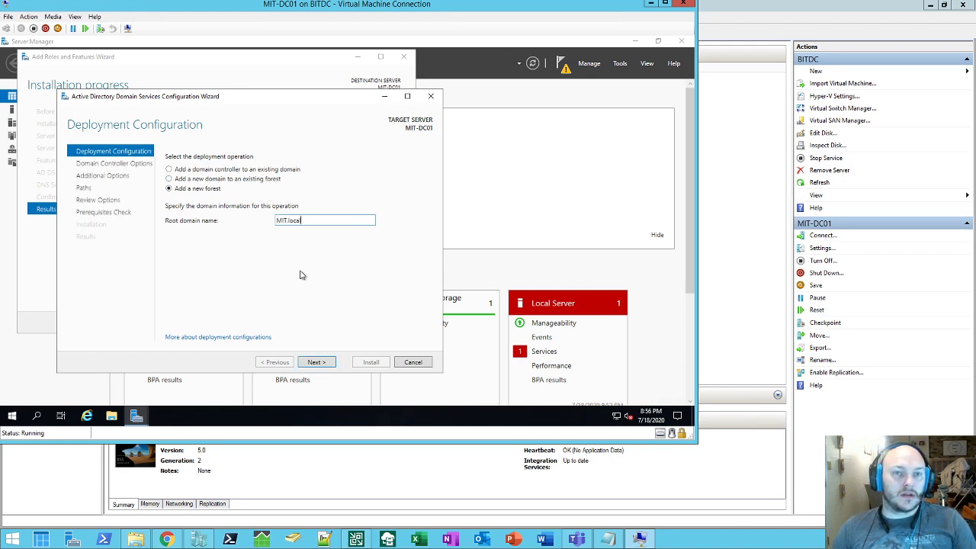
{"action": "key", "text": "Return"}
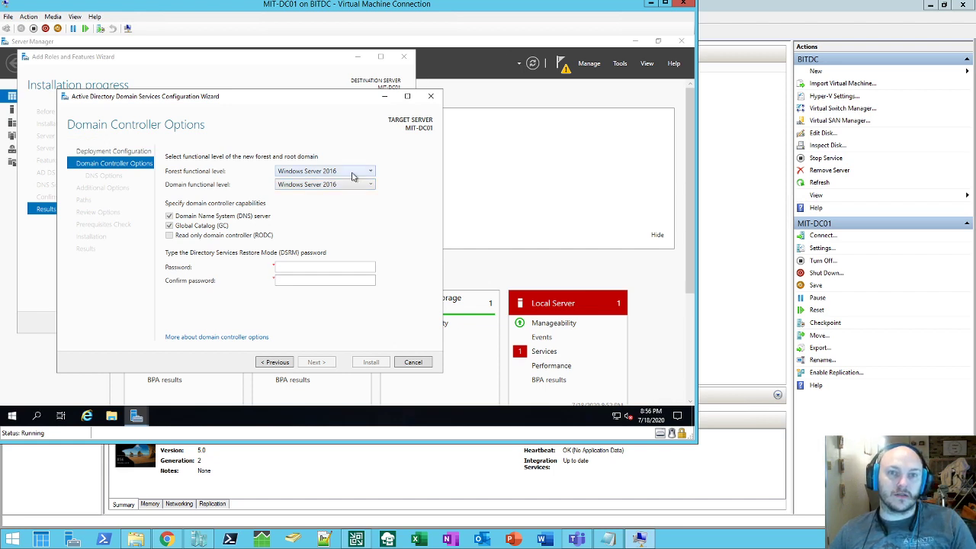
Set the forest functional level to Windows Server 2016, and enter and confirm the Directory Services Restore Mode password.
{"action": "left_click", "coordinate": [354, 175]}
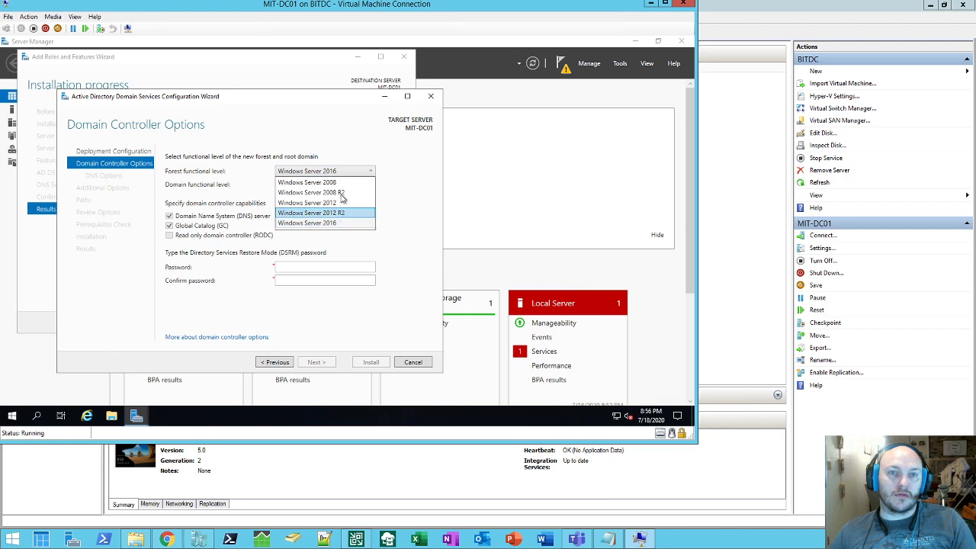
{"action": "left_click", "coordinate": [358, 223]}
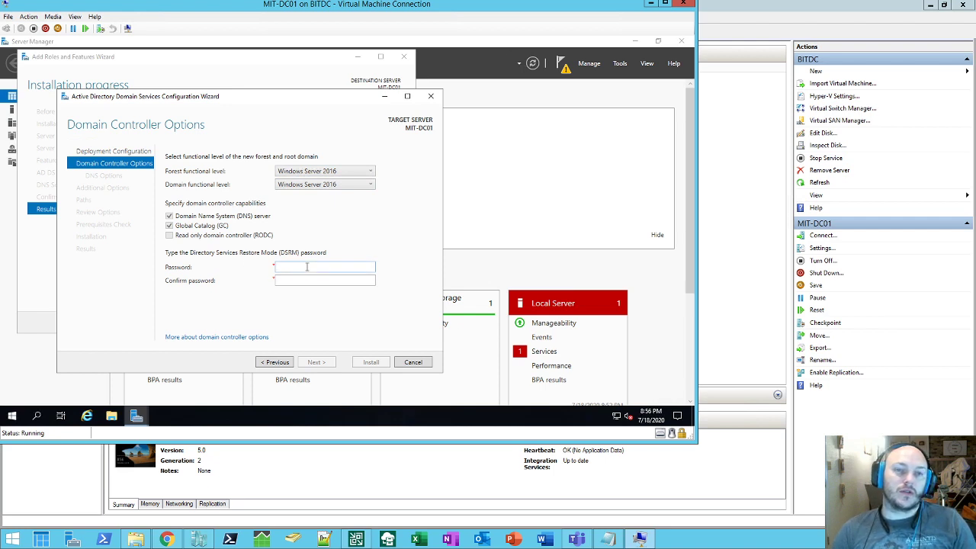
{"action": "type", "text": "*****"}
{"action": "key", "text": "Tab"}
{"action": "type", "text": "*********"}
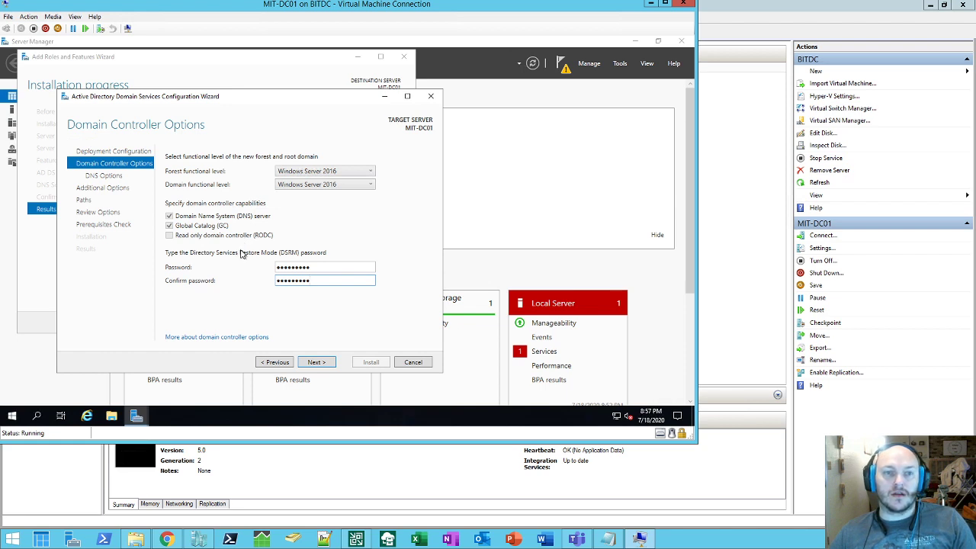
{"action": "left_click", "coordinate": [323, 365]}
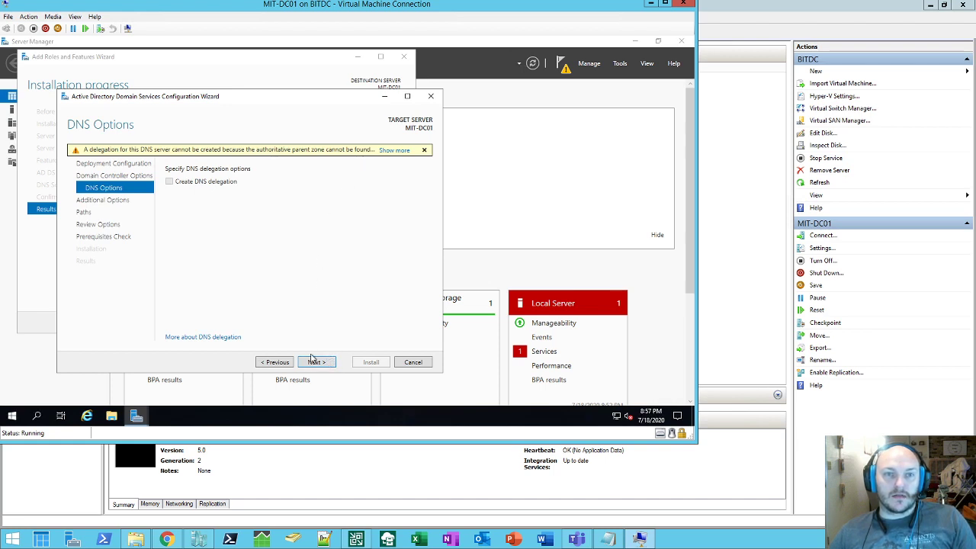
Keep MIT as the NetBIOS domain name and accept the default DNS options and the AD DS database, log and SYSVOL folders.
{"action": "left_click", "coordinate": [315, 364]}
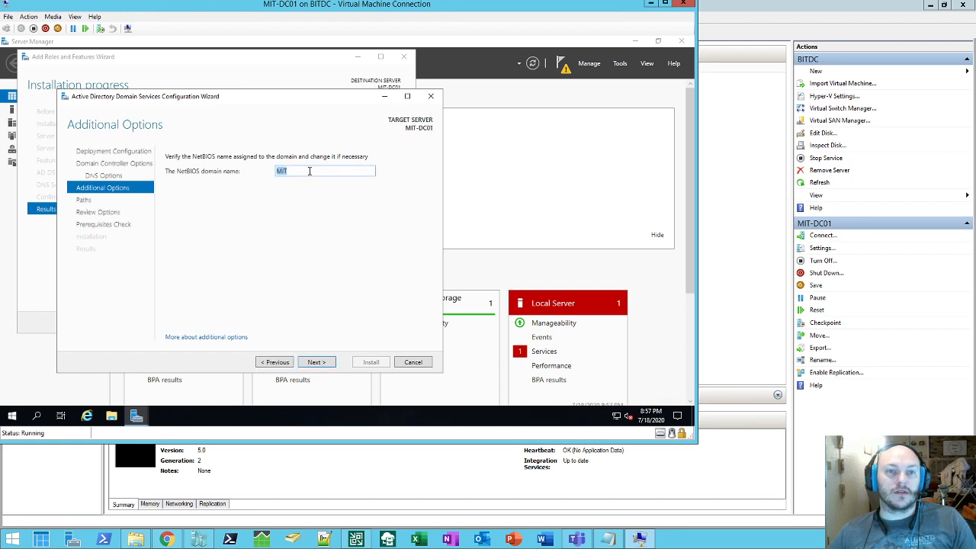
{"action": "left_click", "coordinate": [309, 171]}
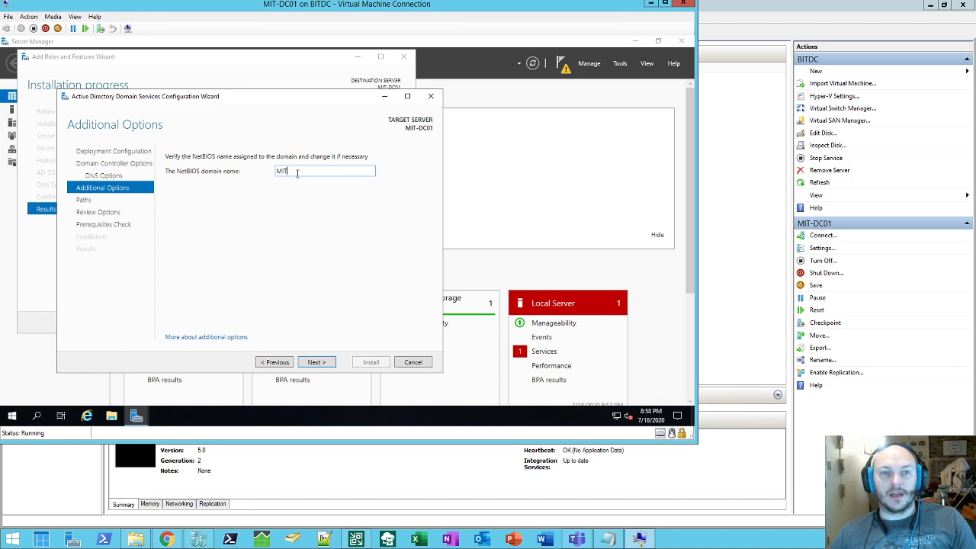
{"action": "left_click", "coordinate": [315, 363]}
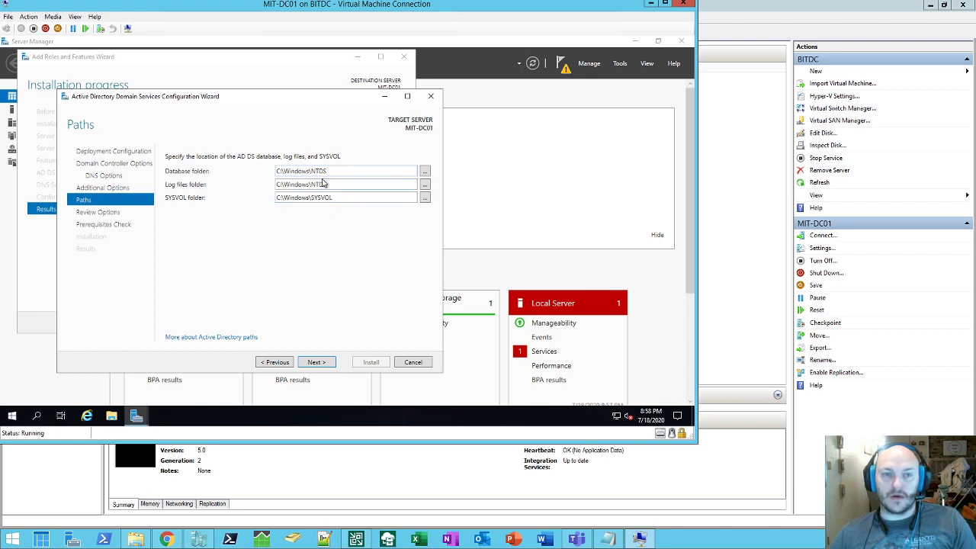
{"action": "left_click", "coordinate": [315, 362]}
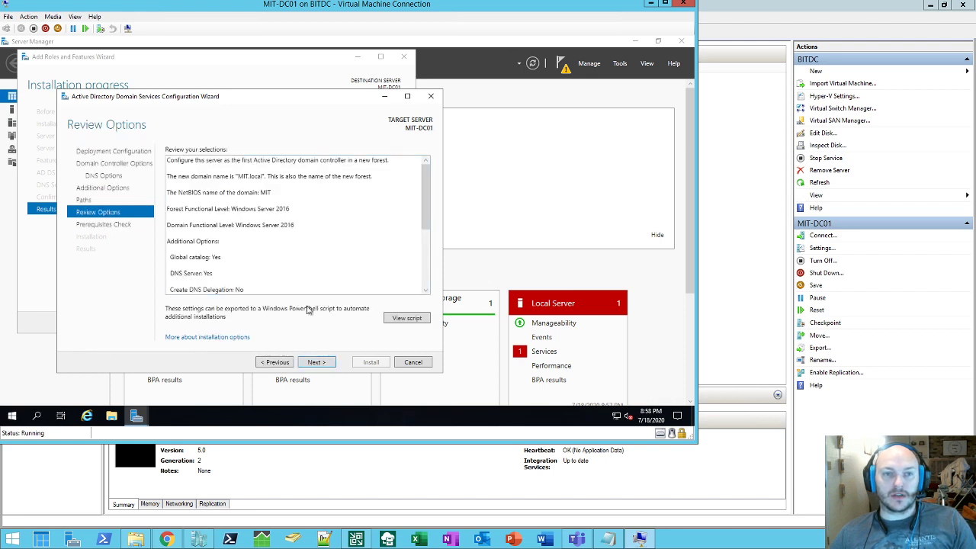
Accept the reviewed options, check the prerequisite results, and install the domain controller configuration, letting the server restart.
{"action": "left_click", "coordinate": [316, 363]}
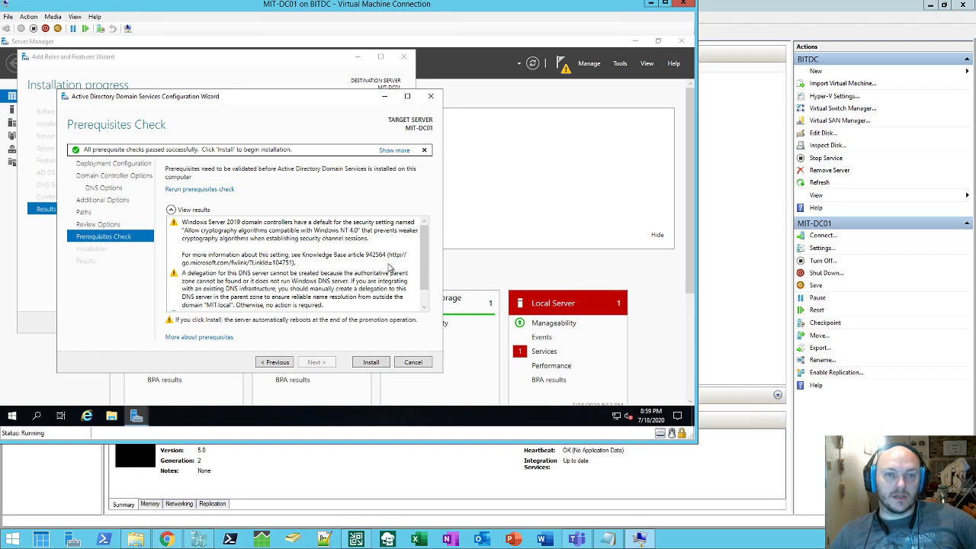
{"action": "scroll", "coordinate": [424, 266], "scroll_direction": "down", "scroll_amount": 2}
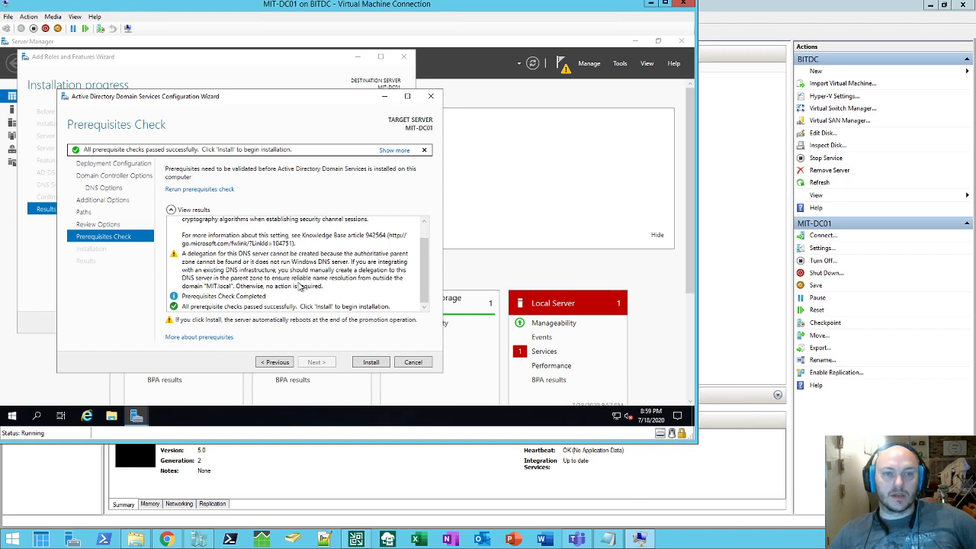
{"action": "left_click", "coordinate": [370, 363]}
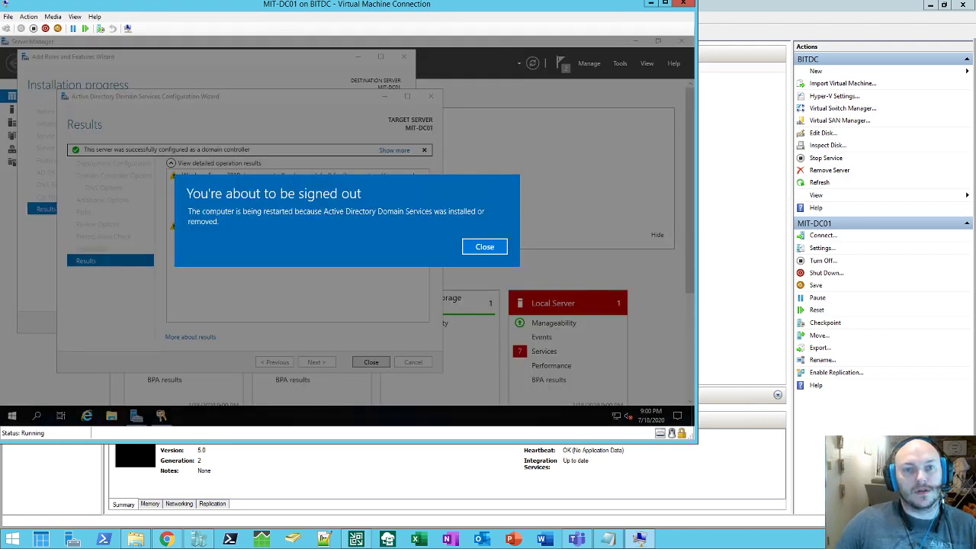
{"action": "left_click", "coordinate": [485, 246]}
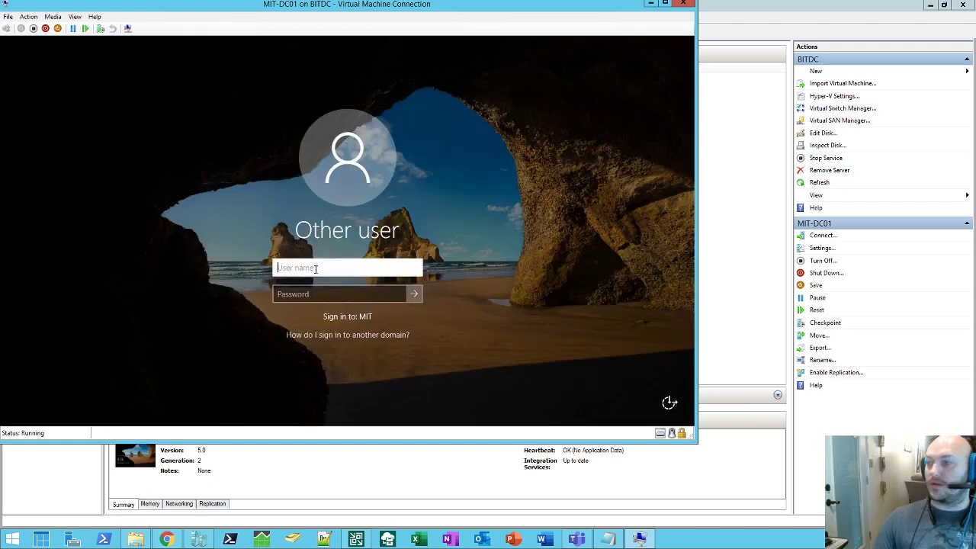
Sign in to the MIT domain as administrator with the account password.
{"action": "type", "text": "administra"}
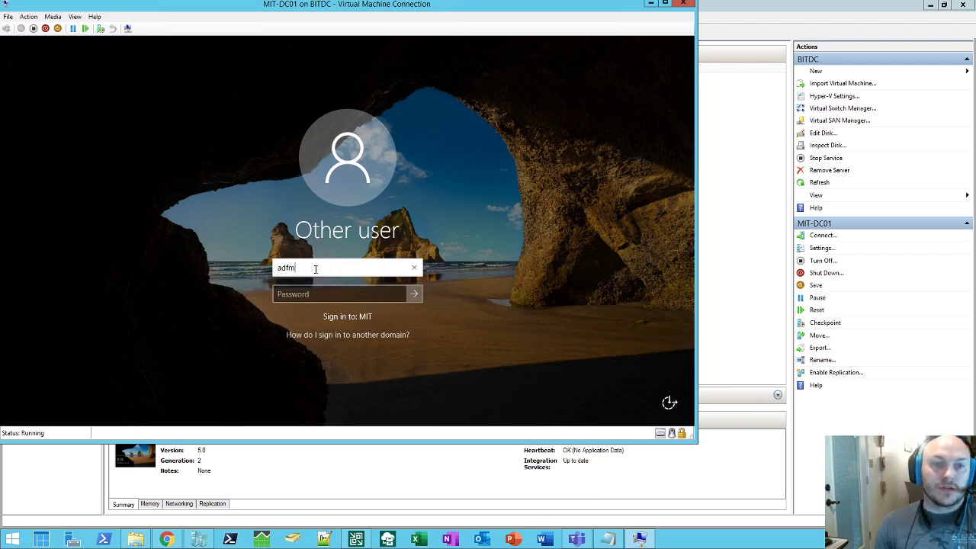
{"action": "type", "text": "tor"}
{"action": "key", "text": "Tab"}
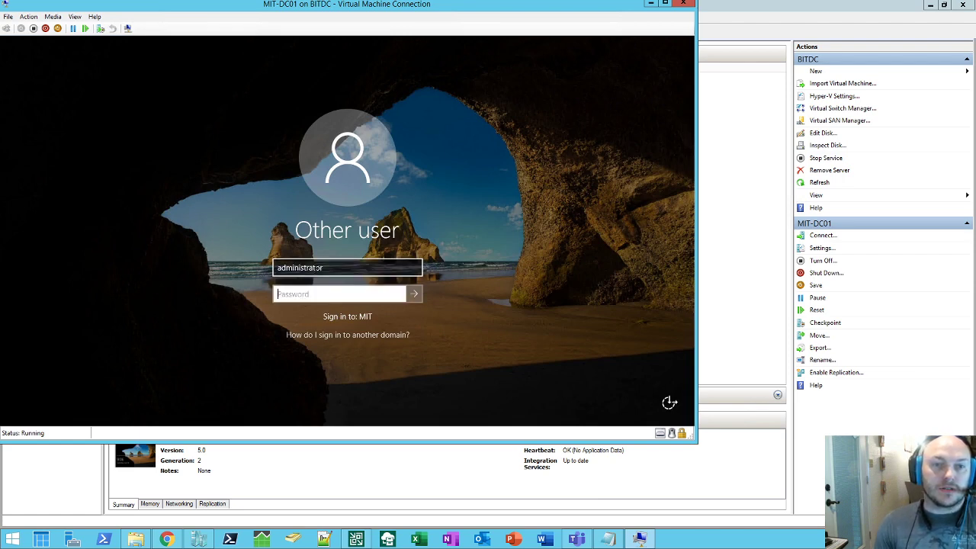
{"action": "type", "text": "*********"}
{"action": "key", "text": "Return"}
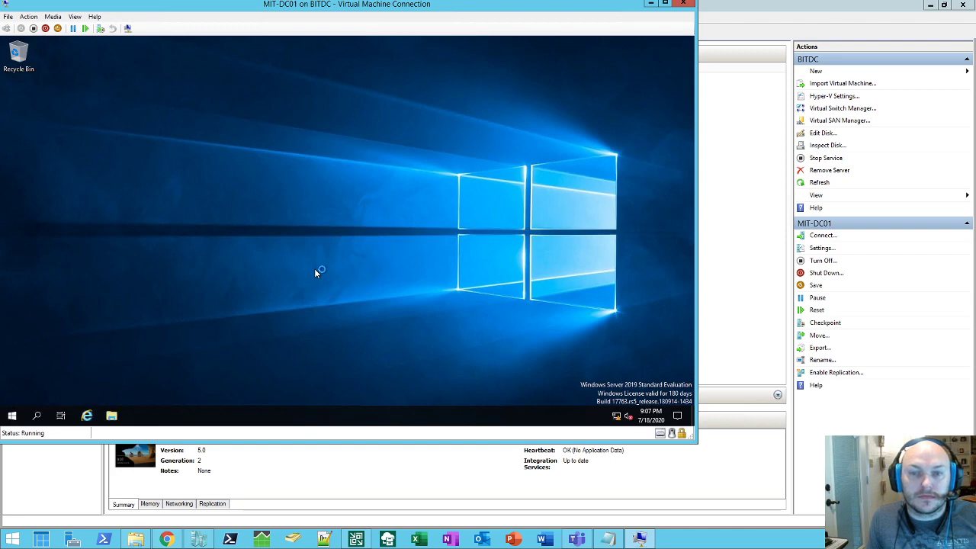
Try to open the network adapter options from the Ethernet page of the network settings, and close Settings.
{"action": "right_click", "coordinate": [619, 421]}
{"action": "left_click", "coordinate": [573, 405]}
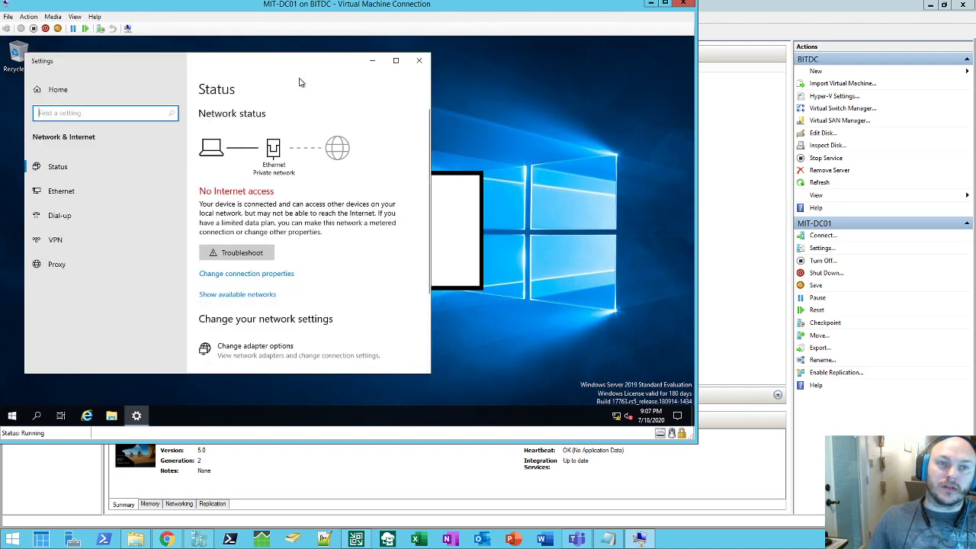
{"action": "double_click", "coordinate": [322, 65]}
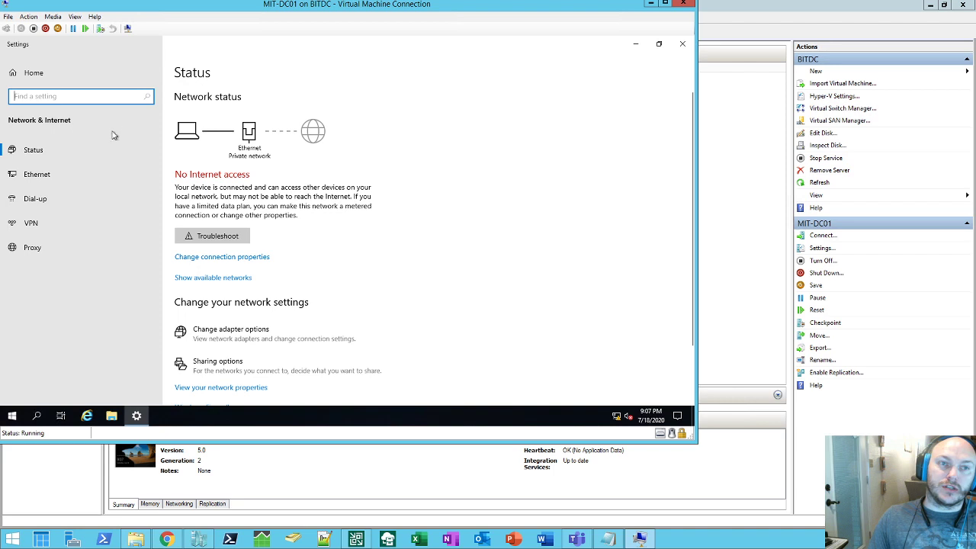
{"action": "left_click", "coordinate": [45, 177]}
{"action": "left_click", "coordinate": [577, 105]}
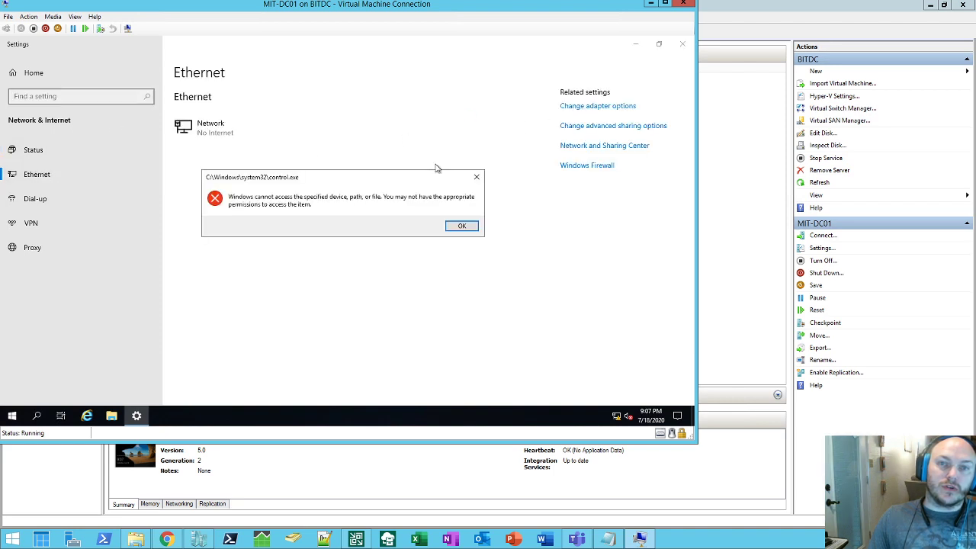
{"action": "left_click", "coordinate": [461, 226]}
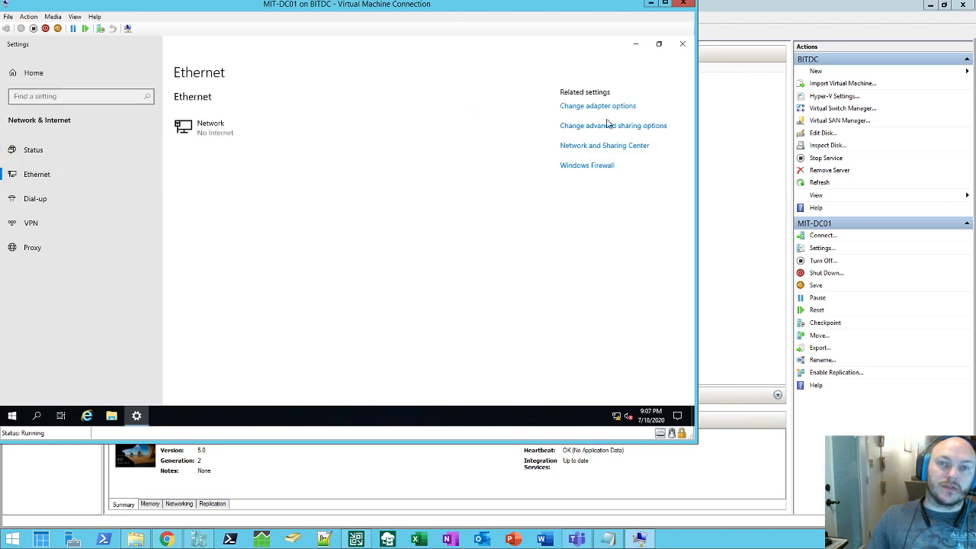
{"action": "left_click", "coordinate": [683, 46]}
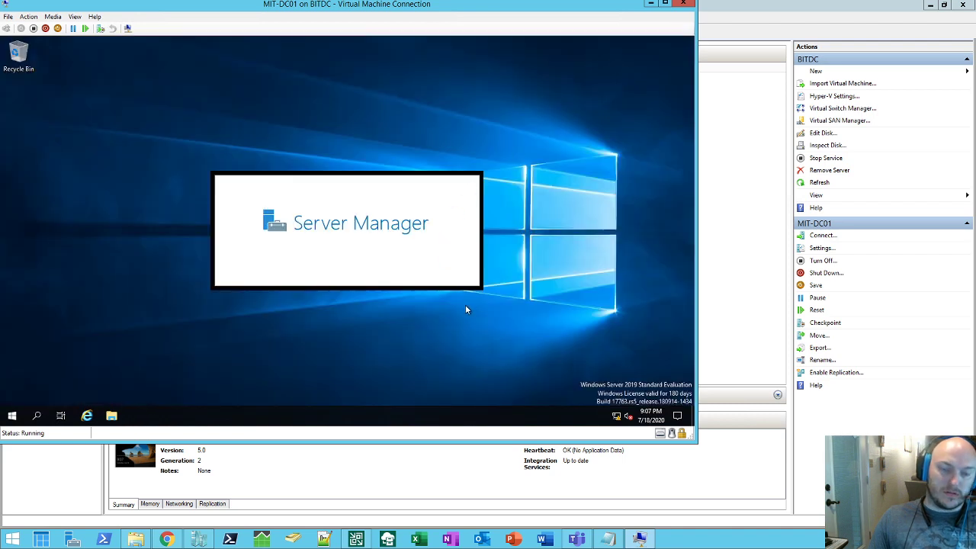
Run control to open Control Panel and show its items as small icons.
{"action": "key", "text": "super+r"}
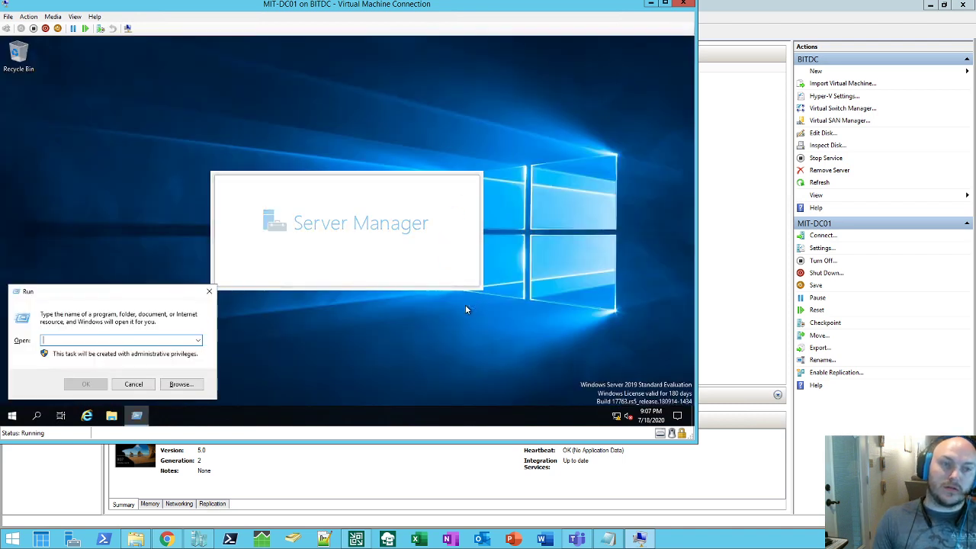
{"action": "type", "text": "control"}
{"action": "key", "text": "Return"}
{"action": "left_click", "coordinate": [347, 265]}
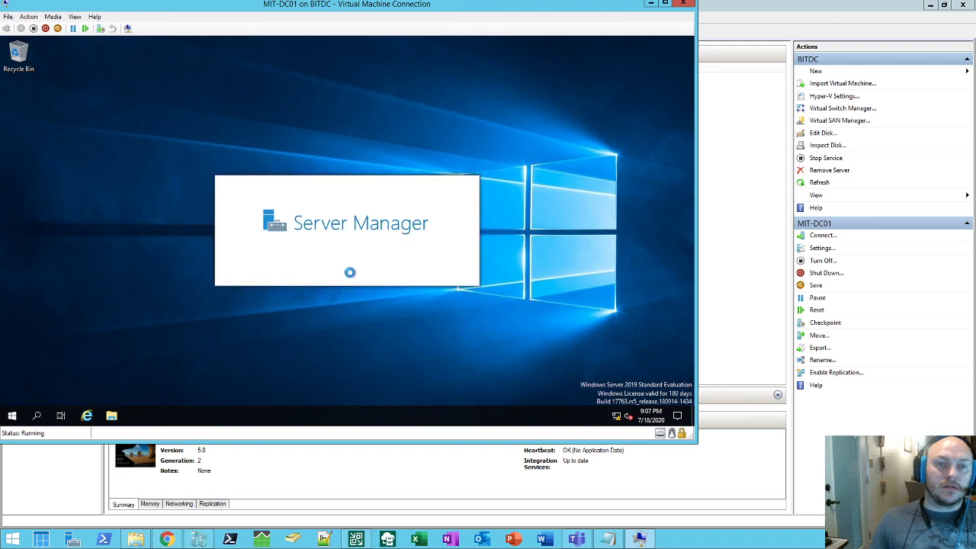
{"action": "left_click", "coordinate": [513, 130]}
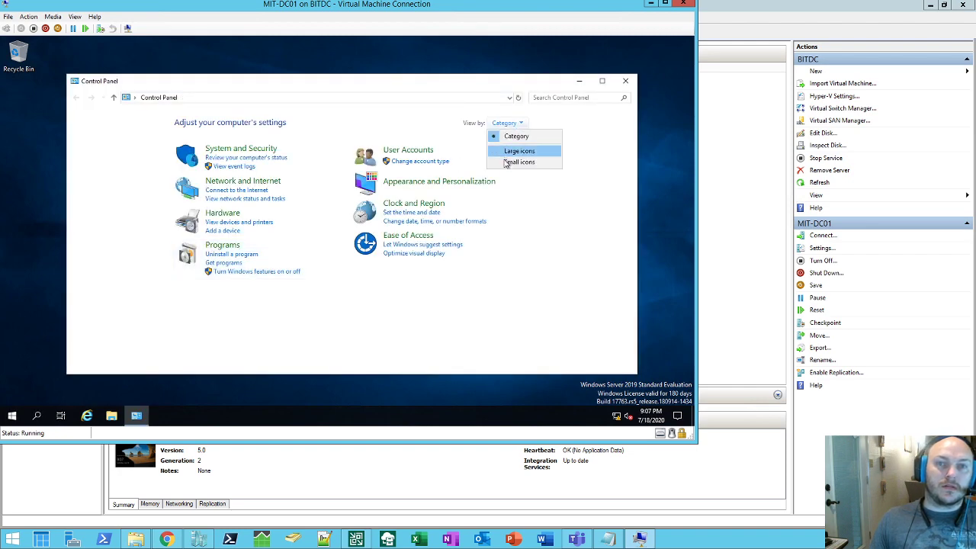
{"action": "left_click", "coordinate": [507, 161]}
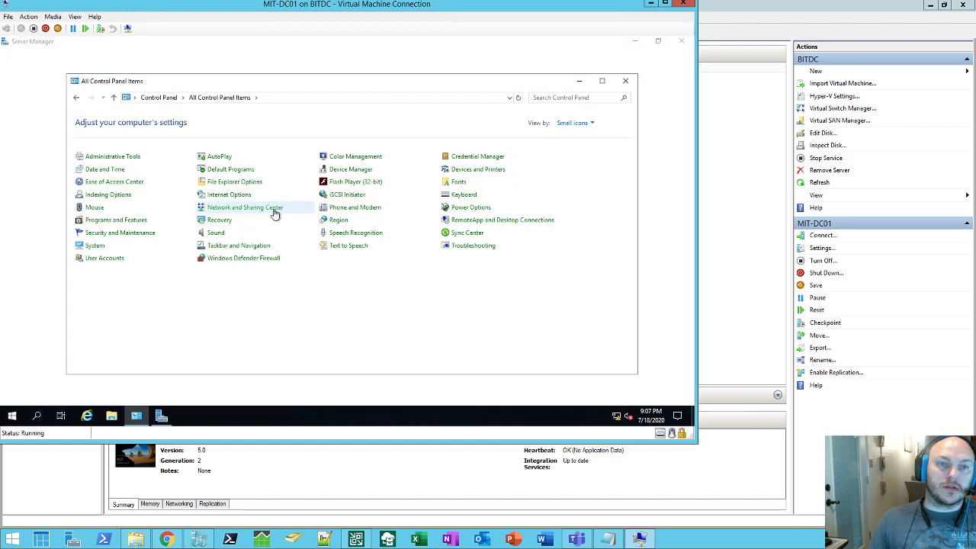
Open the Network and Sharing Center and review the Ethernet connection's details.
{"action": "left_click", "coordinate": [273, 211]}
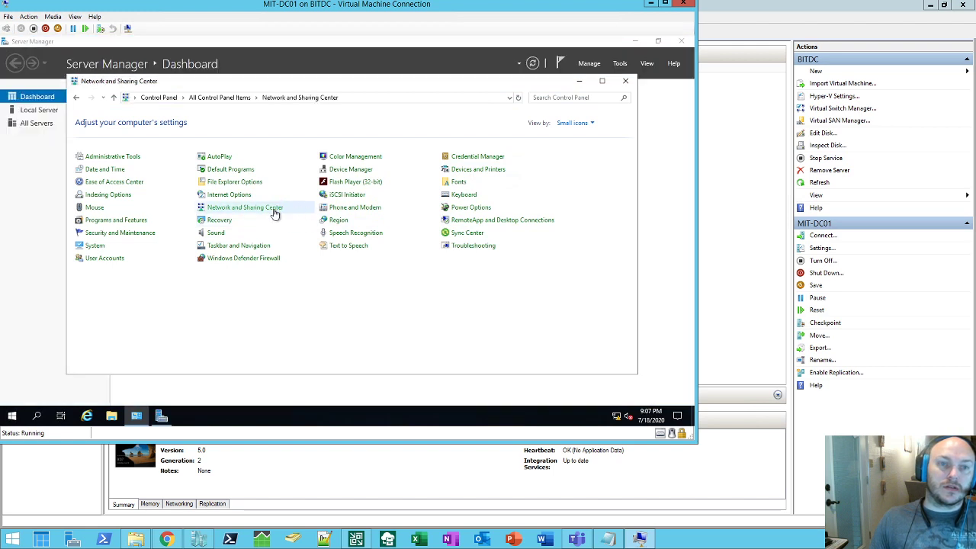
{"action": "left_click", "coordinate": [393, 157]}
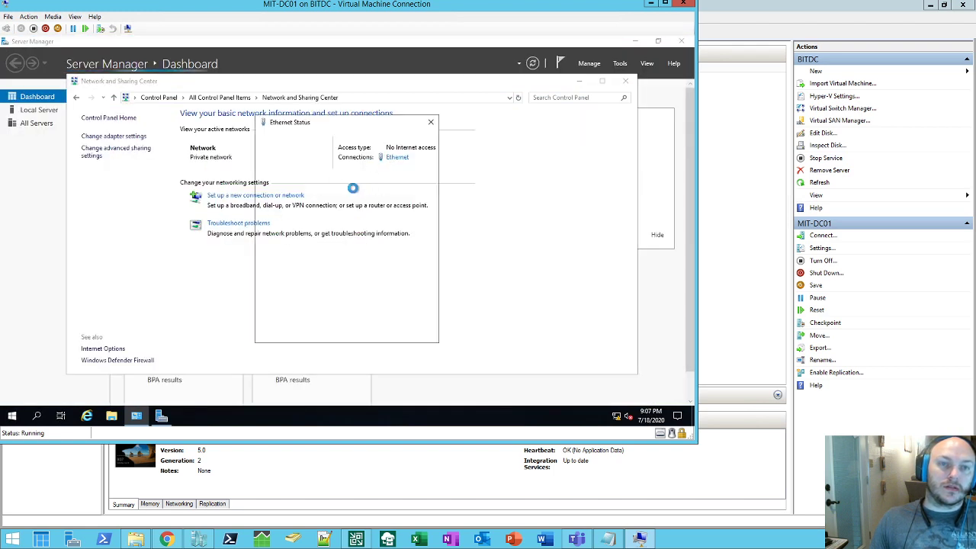
{"action": "left_click", "coordinate": [290, 220]}
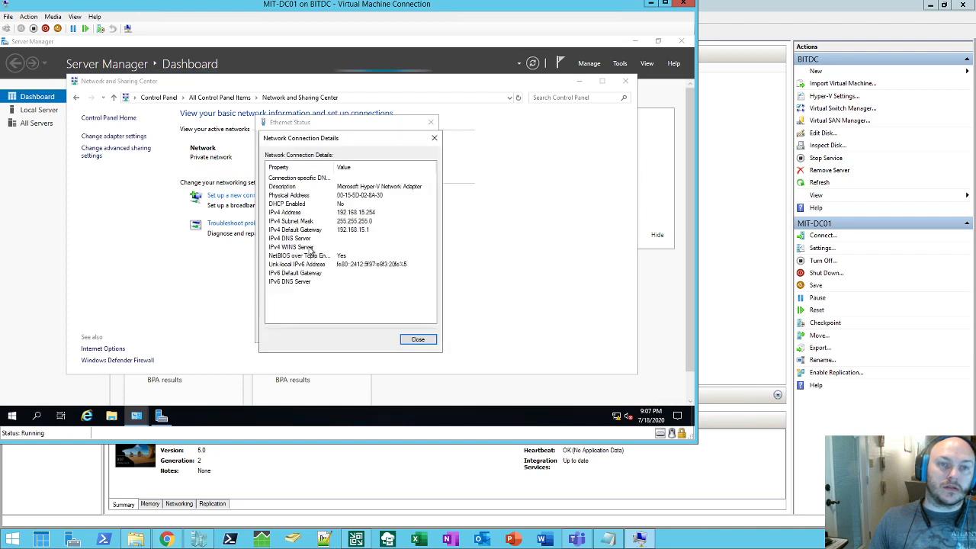
{"action": "left_click", "coordinate": [416, 339]}
Check the IP address and DNS server settings in the Ethernet adapter's IPv4 properties, leaving without changes and closing the network windows.
{"action": "left_click", "coordinate": [300, 310]}
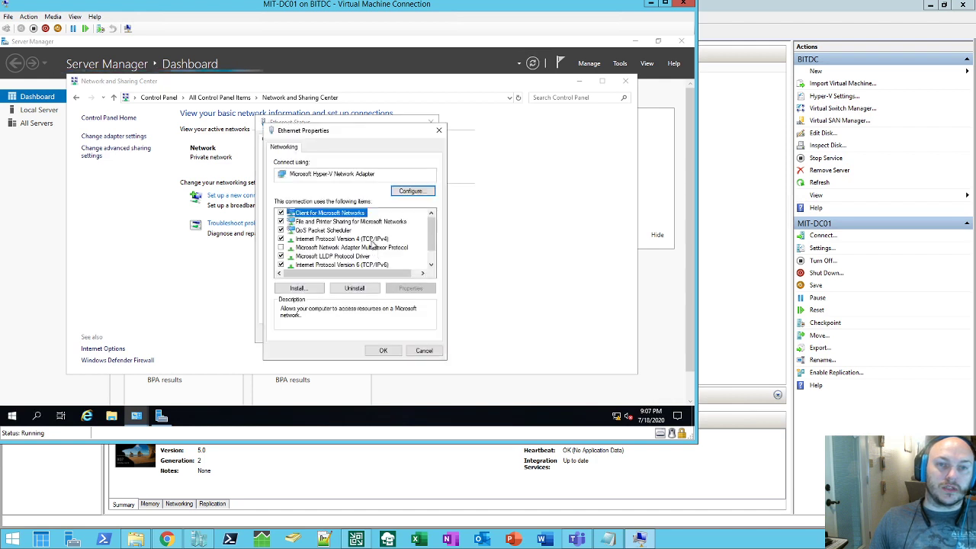
{"action": "double_click", "coordinate": [372, 239]}
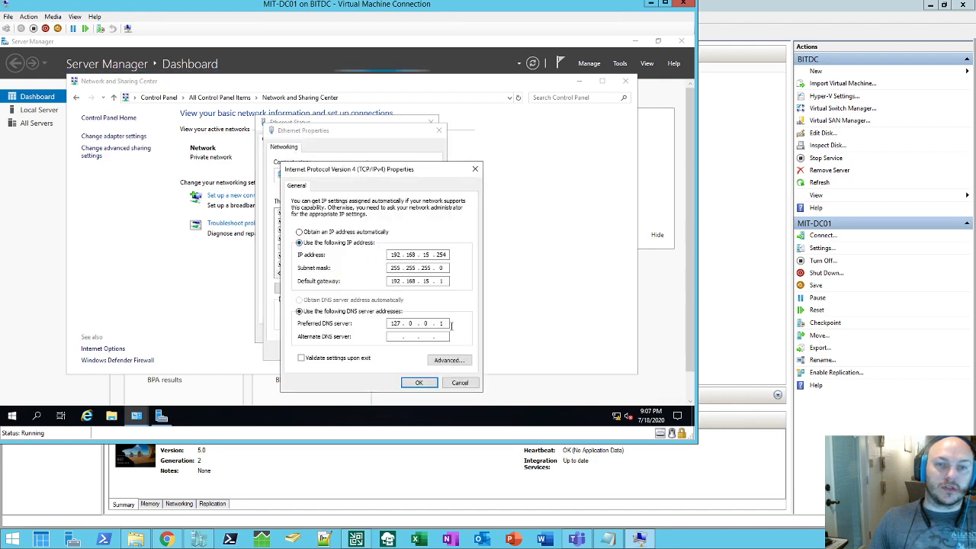
{"action": "left_click", "coordinate": [460, 382]}
{"action": "left_click", "coordinate": [425, 352]}
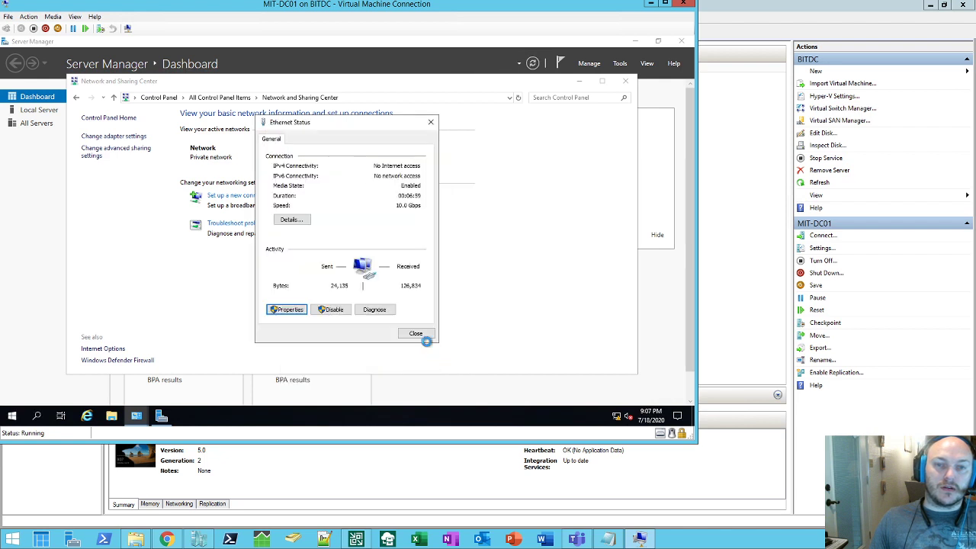
{"action": "left_click", "coordinate": [416, 332]}
{"action": "left_click", "coordinate": [624, 82]}
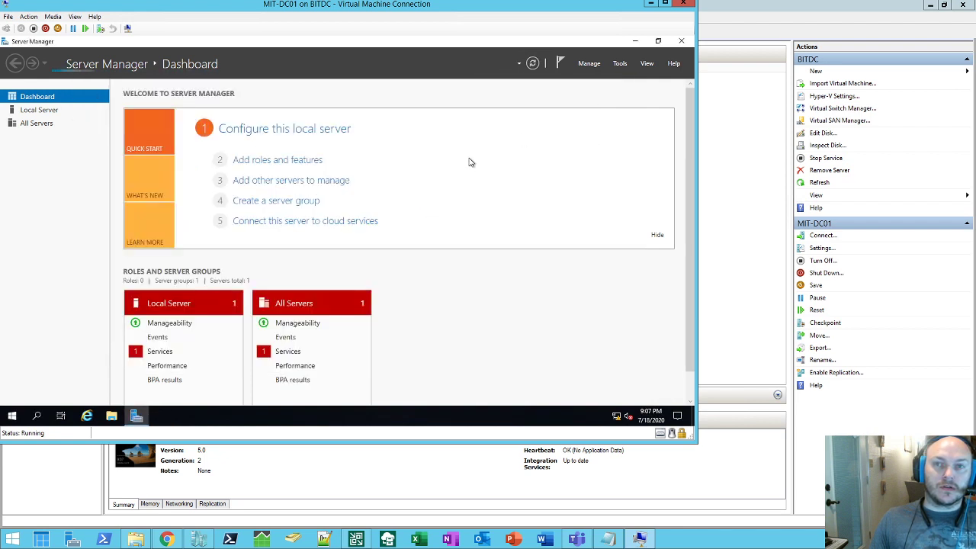
Open Active Directory Users and Computers, expand the MIT.local domain and view the contents of its Users container.
{"action": "left_click", "coordinate": [13, 416]}
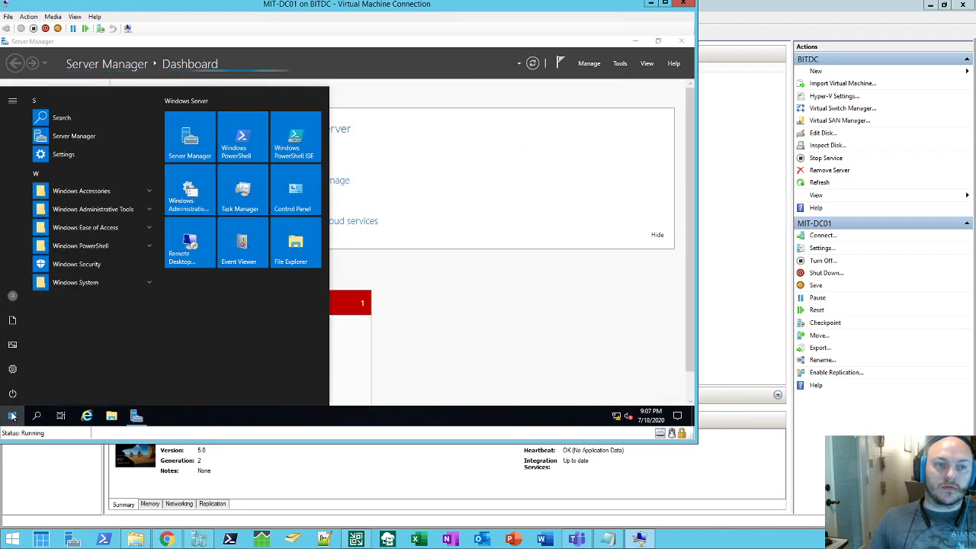
{"action": "left_click", "coordinate": [127, 209]}
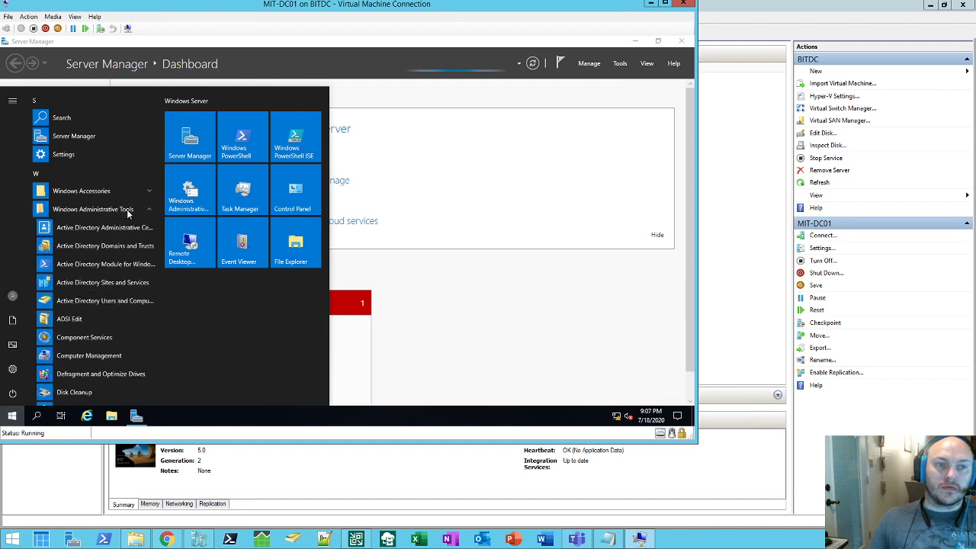
{"action": "left_click", "coordinate": [114, 302]}
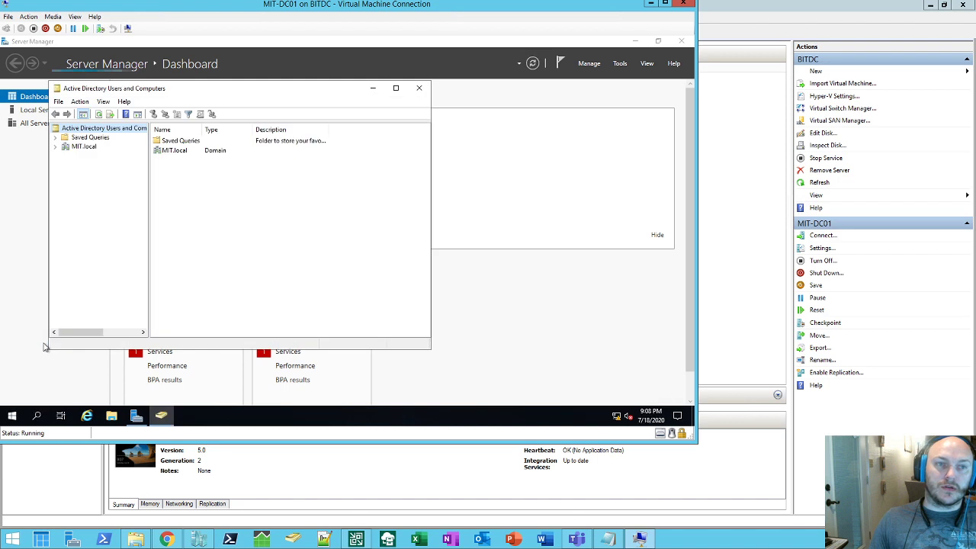
{"action": "left_click", "coordinate": [55, 146]}
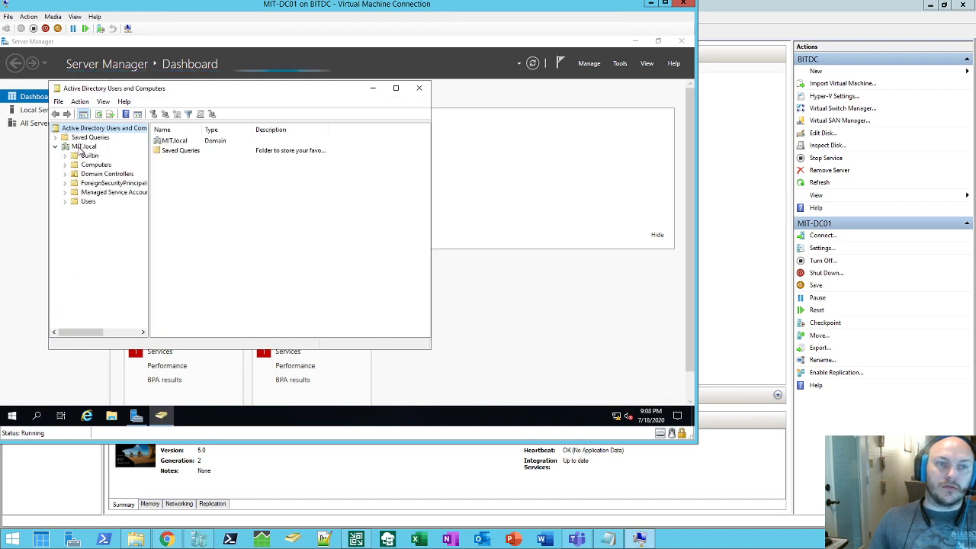
{"action": "left_click", "coordinate": [87, 202]}
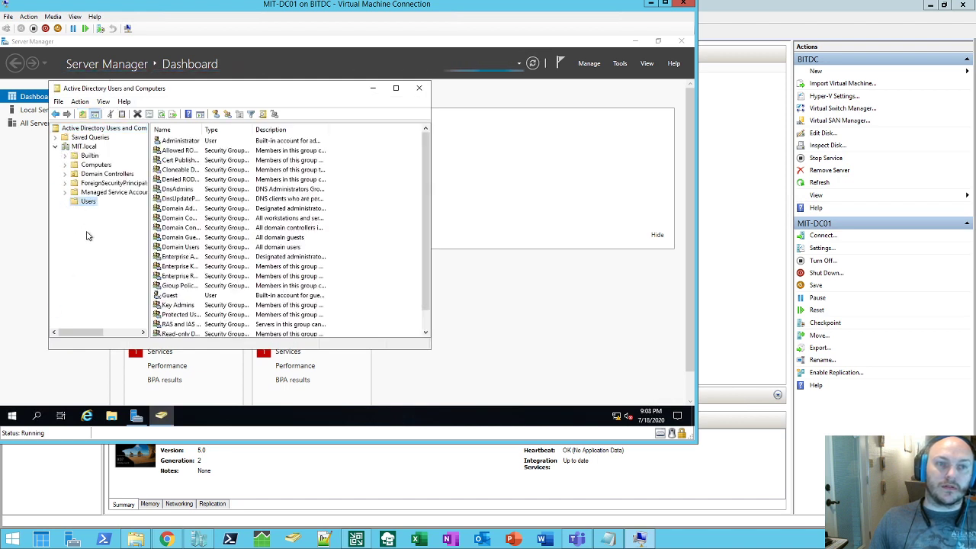